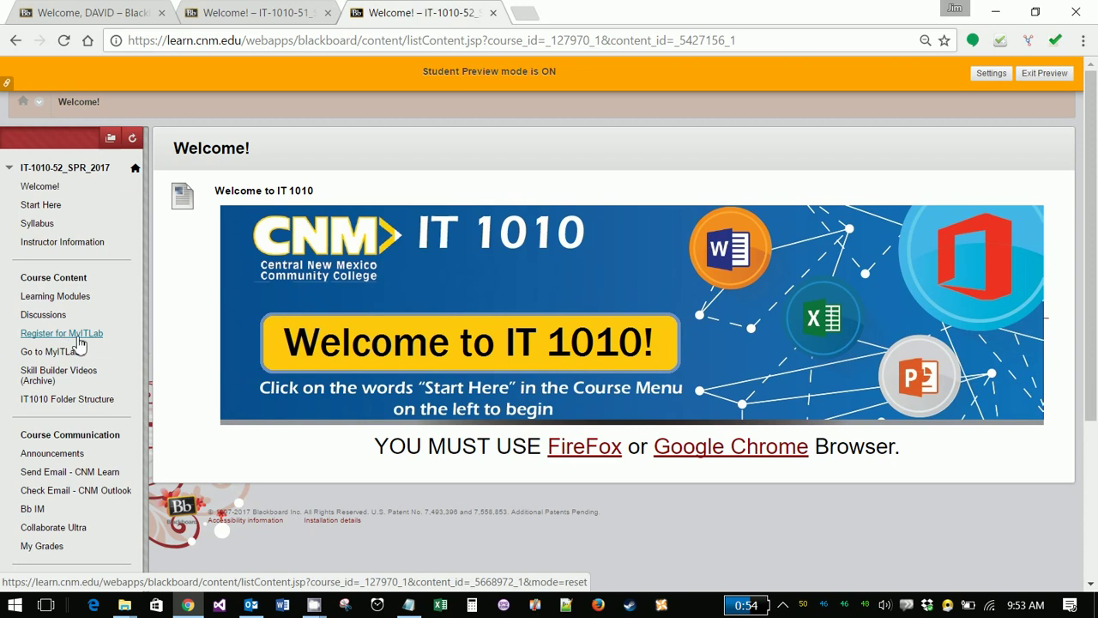
- Open Register for MyITLab from the course menu and scroll down to the support entries
left_click(77, 343)
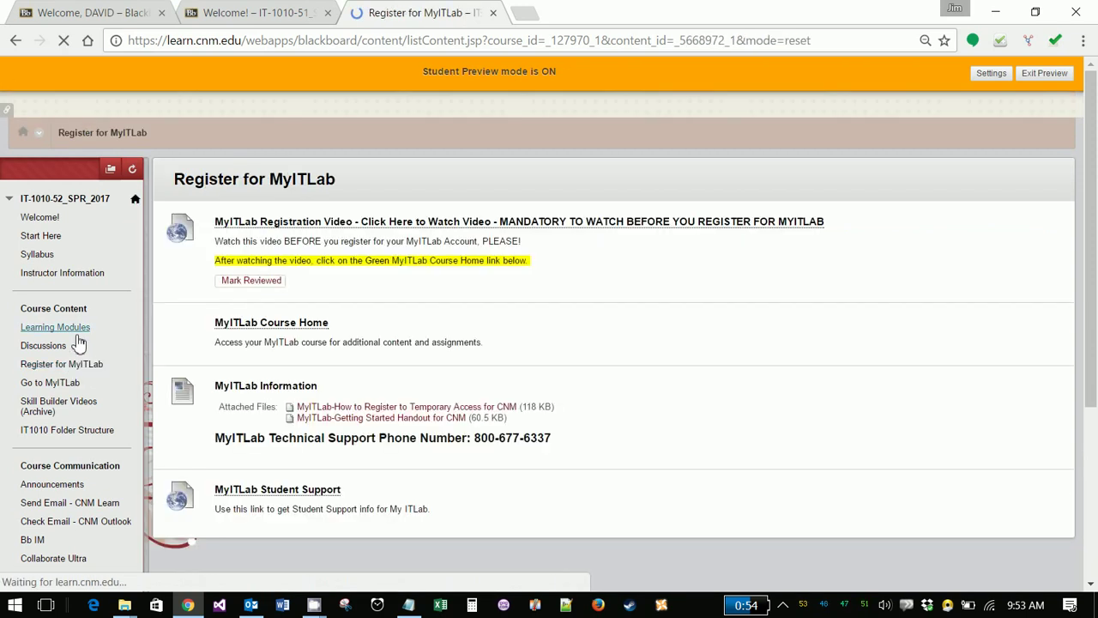
scroll(77, 343, "down", 1)
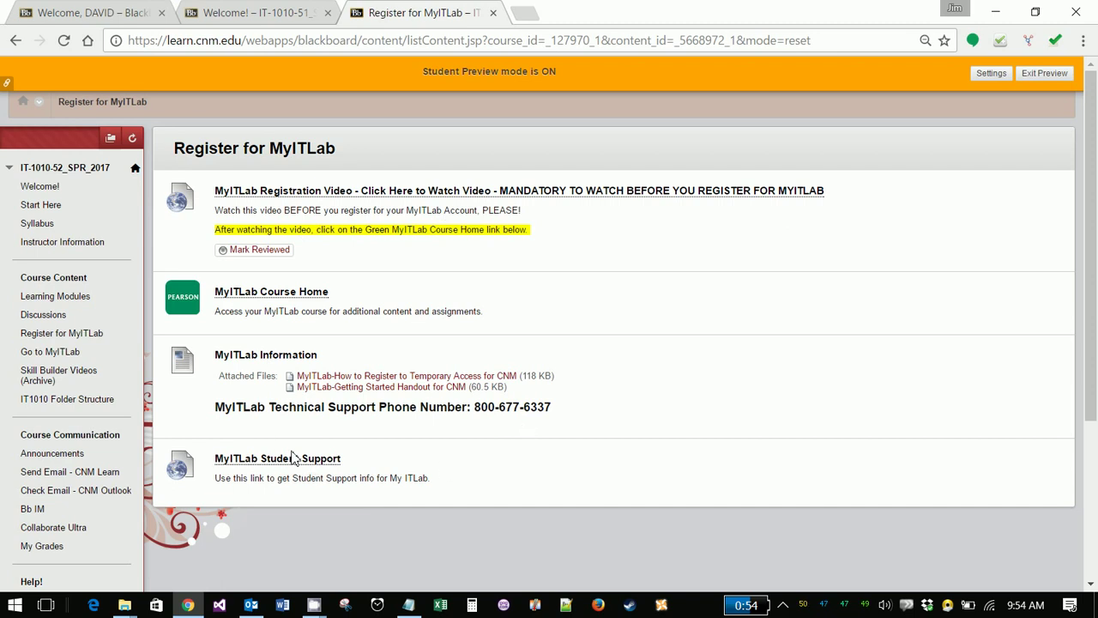
- Launch the green MyITLab Course Home link and accept the license agreement and privacy policy
left_click(248, 296)
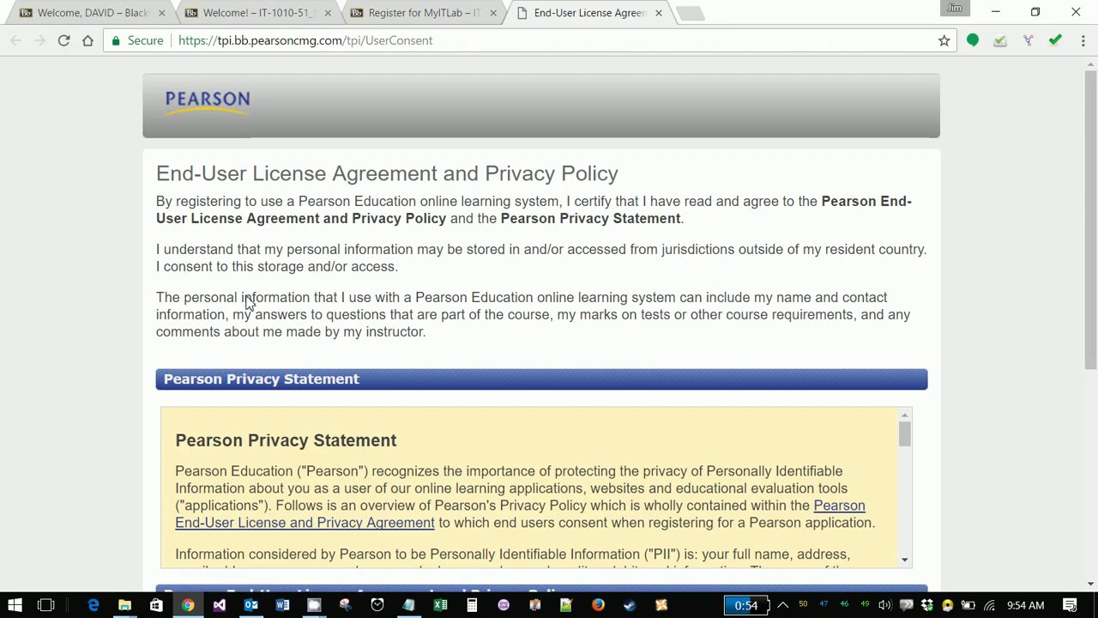
scroll(522, 363, "down", 4)
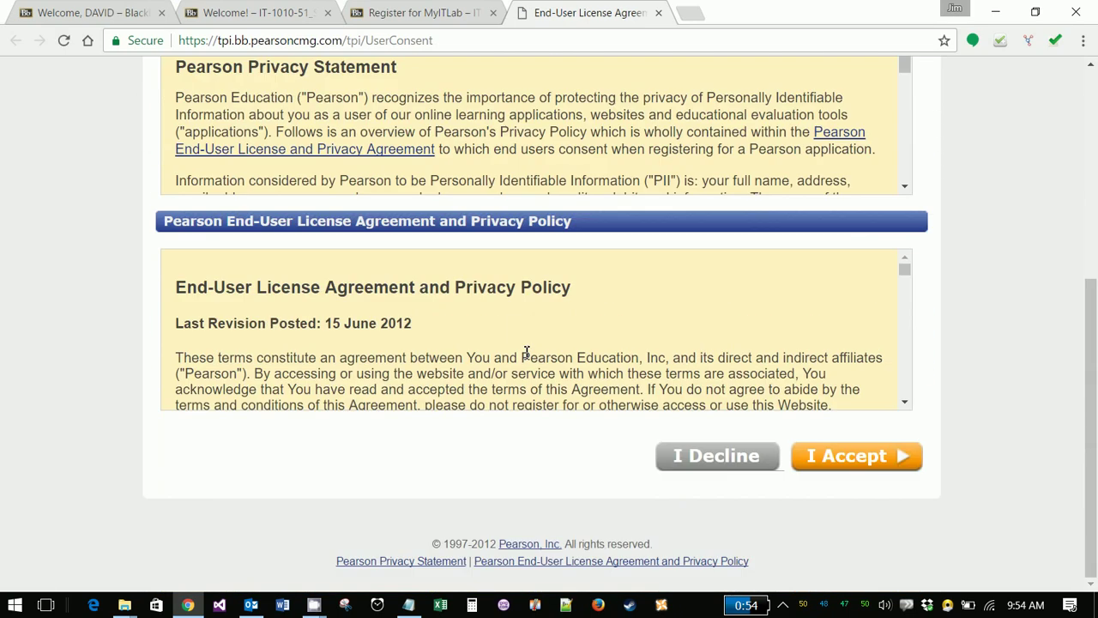
left_click(856, 463)
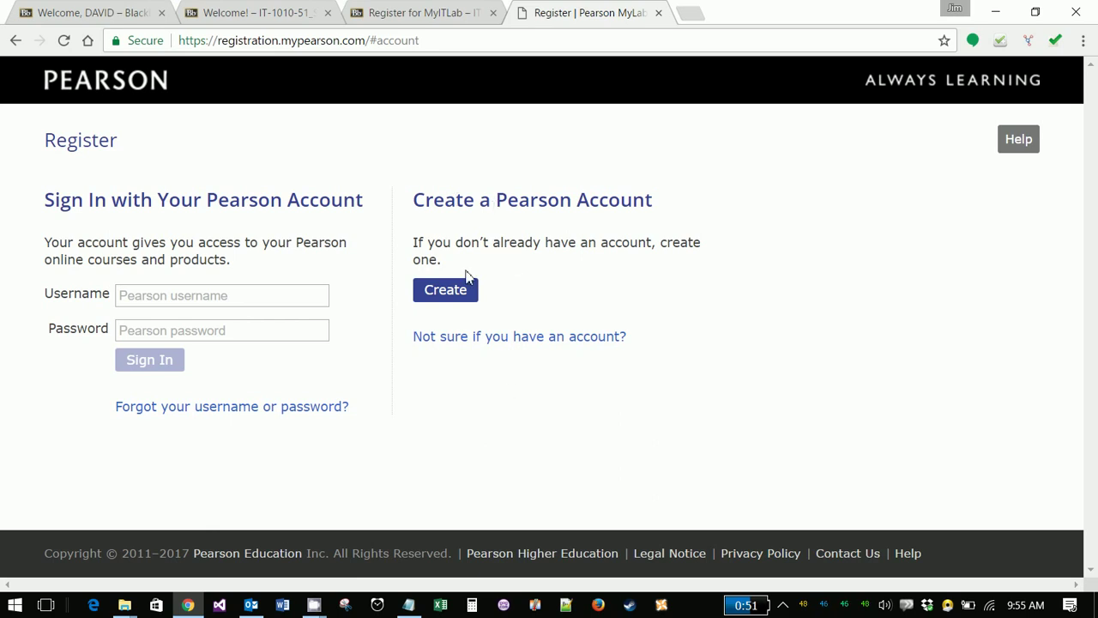
- Begin a new Pearson account, entering the student's school email so it fills both email and username
left_click(444, 293)
left_click(452, 295)
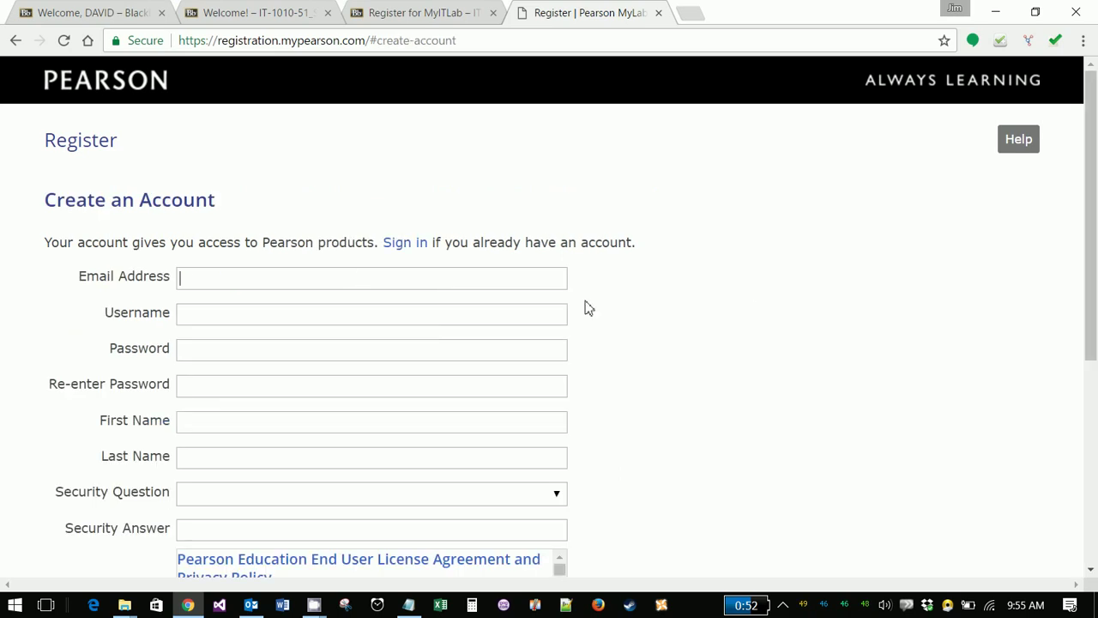
left_click(192, 313)
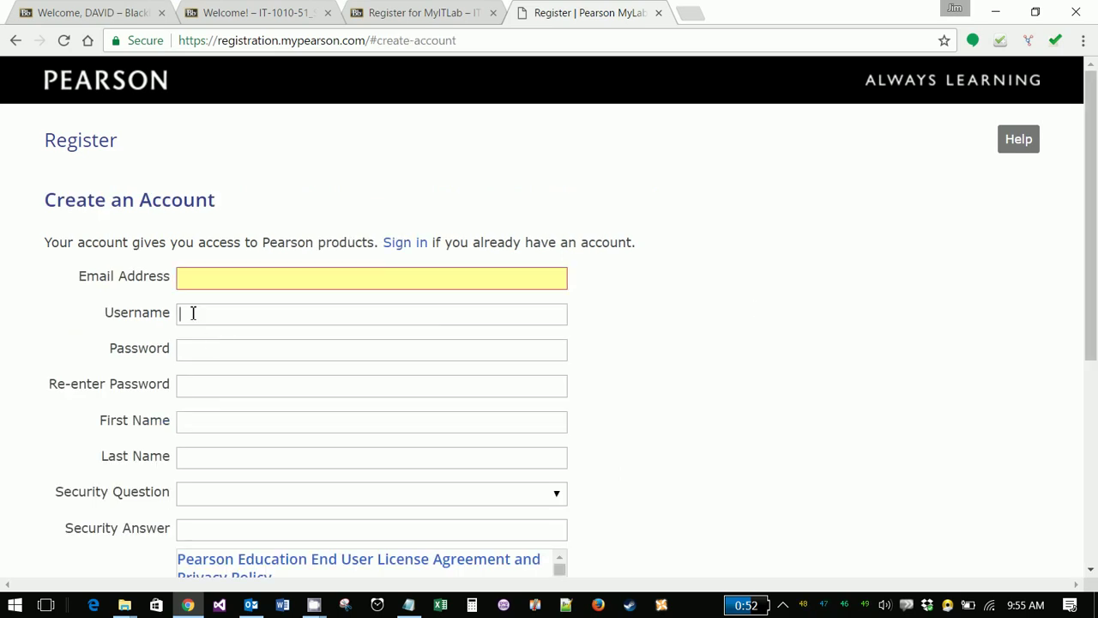
left_click(229, 281)
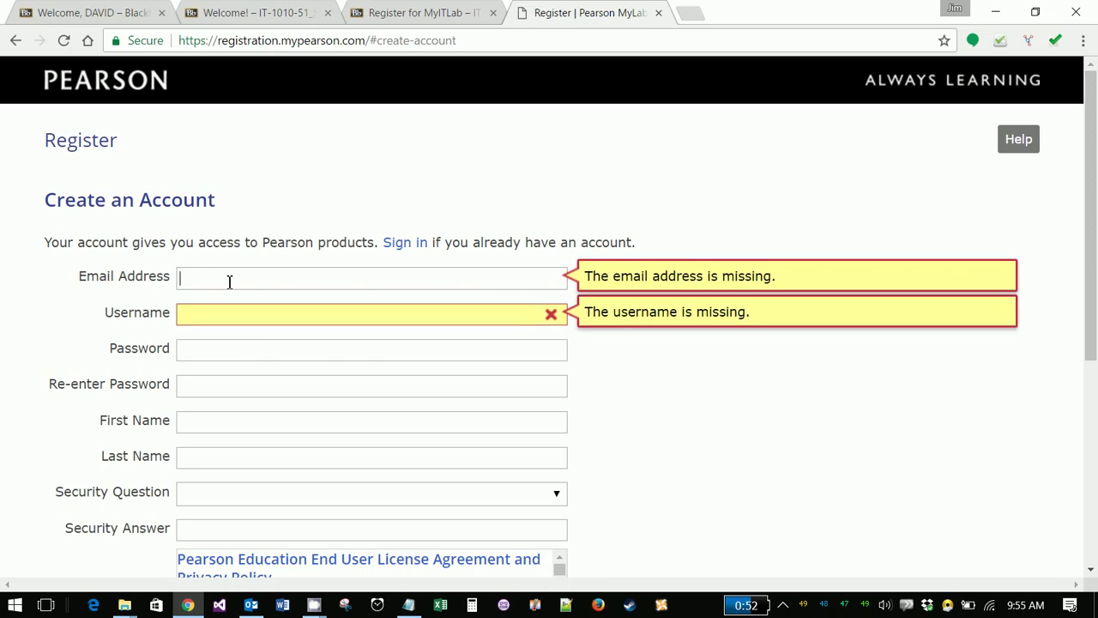
left_click(550, 314)
left_click(424, 280)
left_click(415, 279)
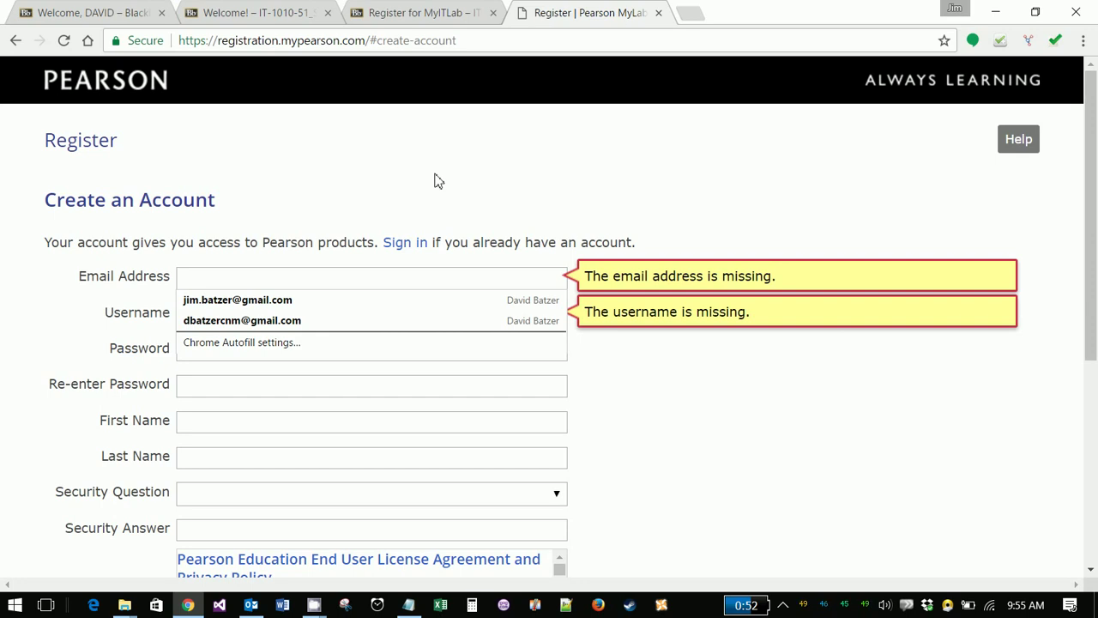
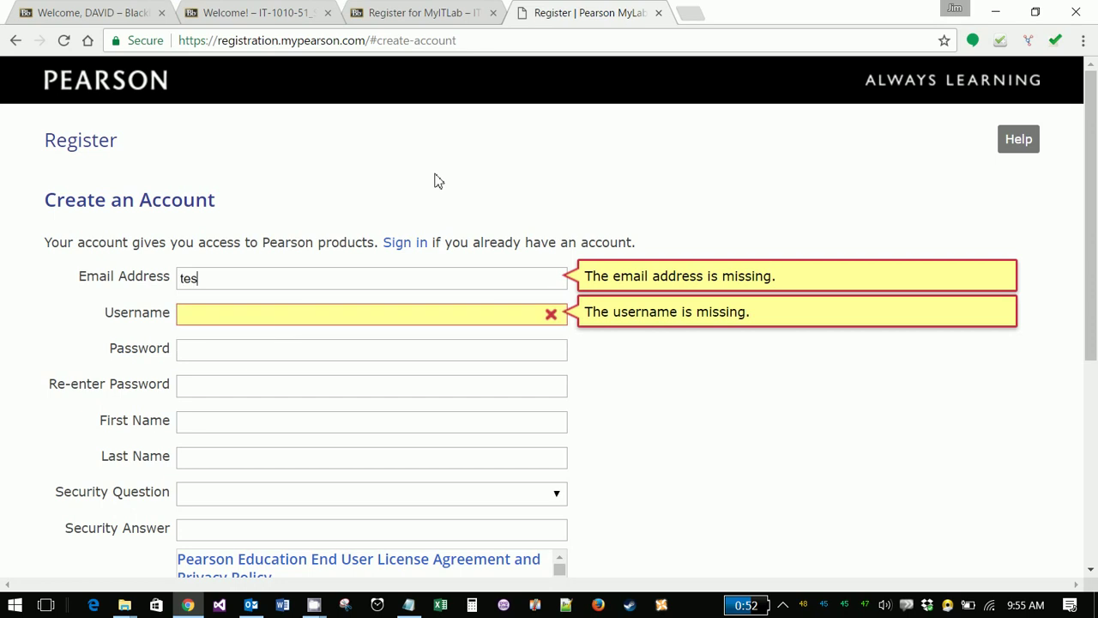
key("Tab")
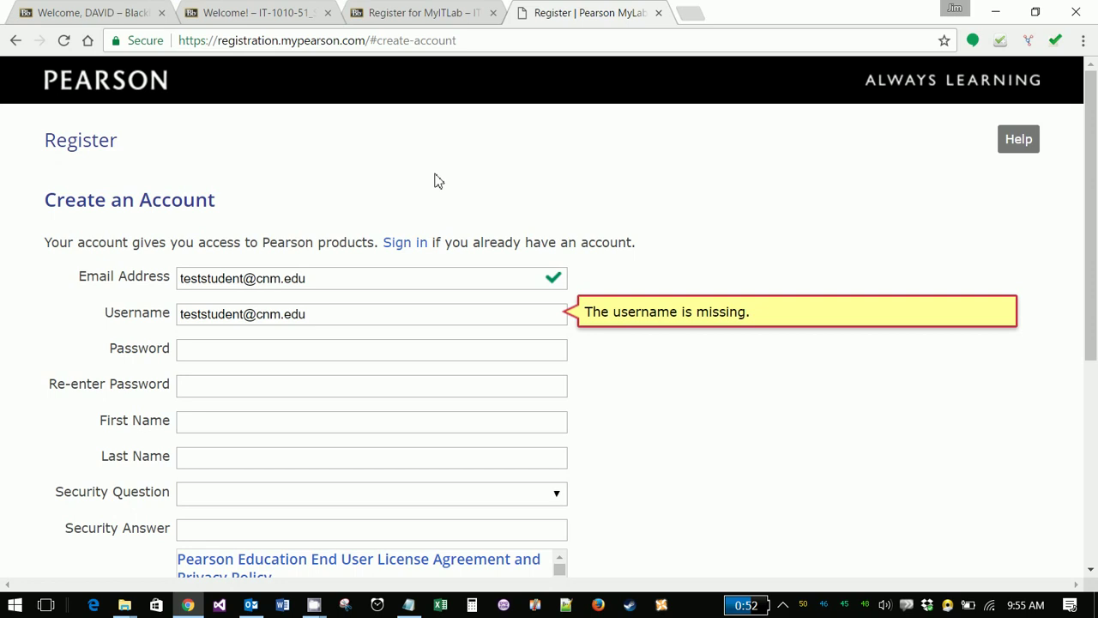
key("Tab")
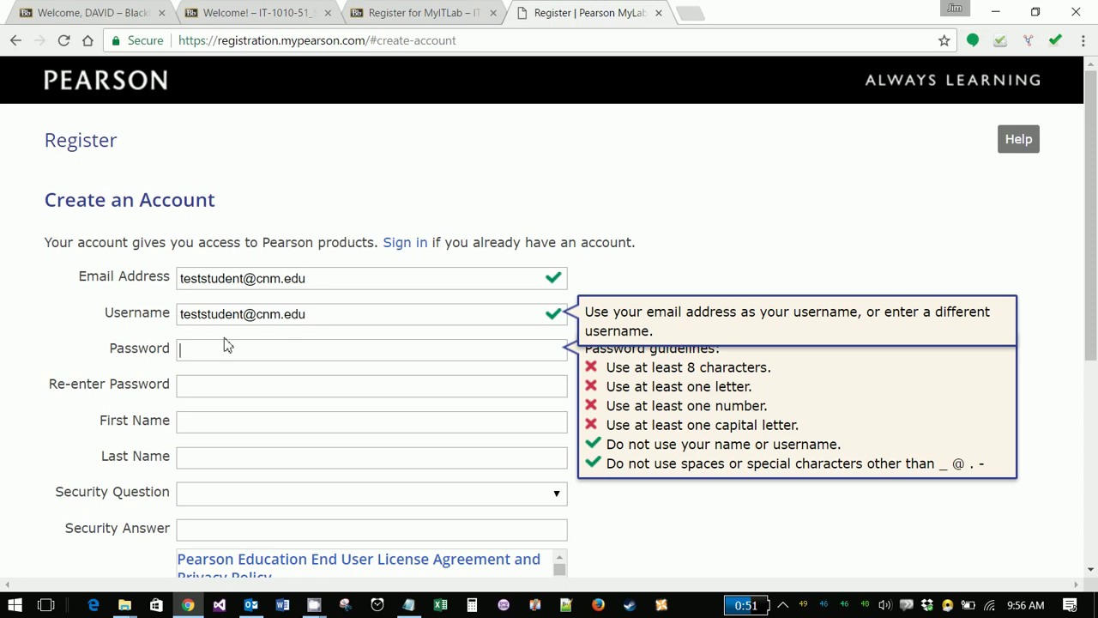
- Enter and confirm the new account password
left_click(258, 278)
left_click_drag(257, 278, 310, 279)
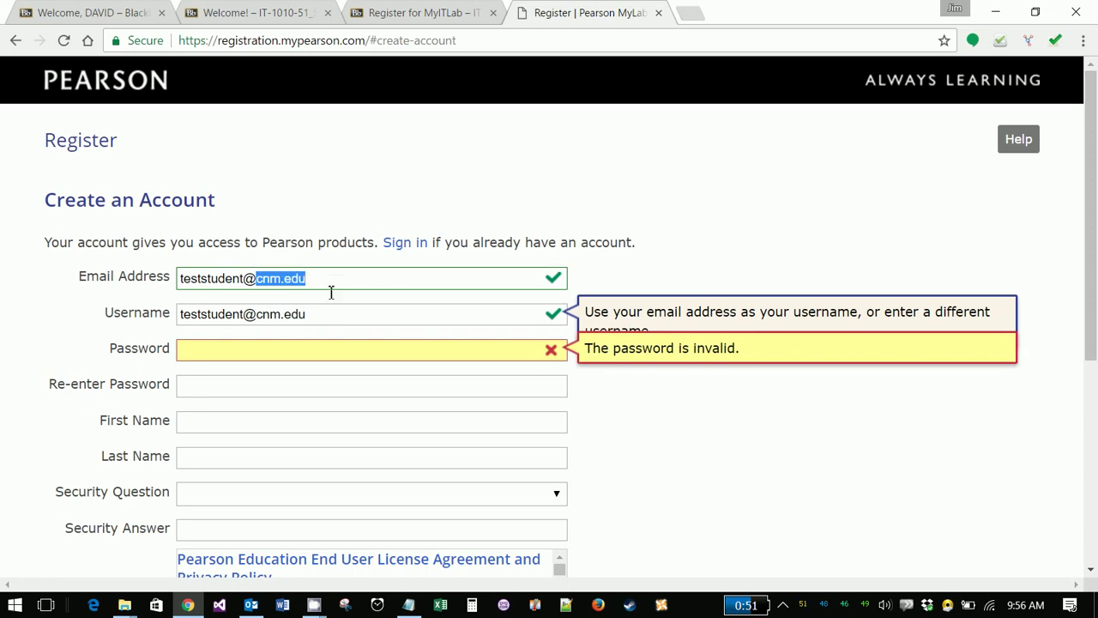
left_click(279, 350)
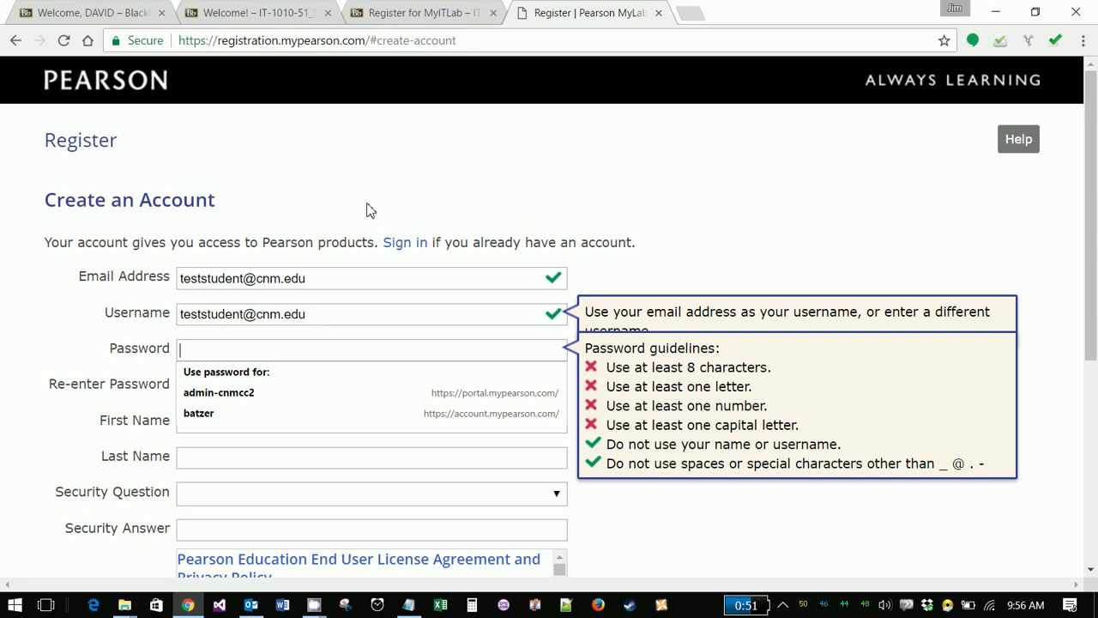
type("••••••••••")
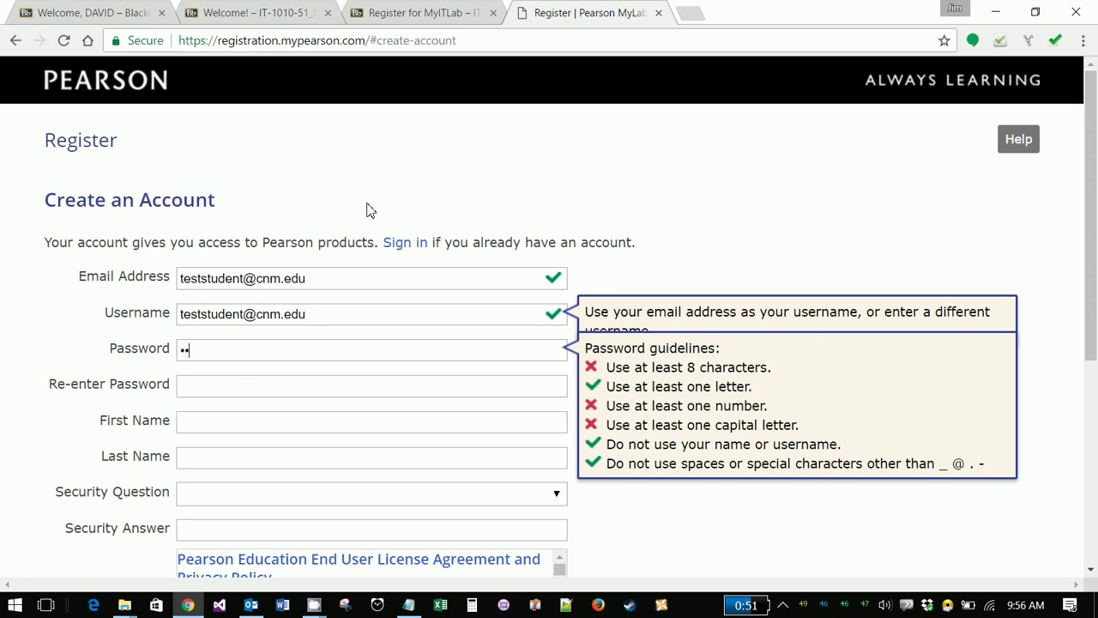
type("•••")
key("Tab")
key("shift+Tab")
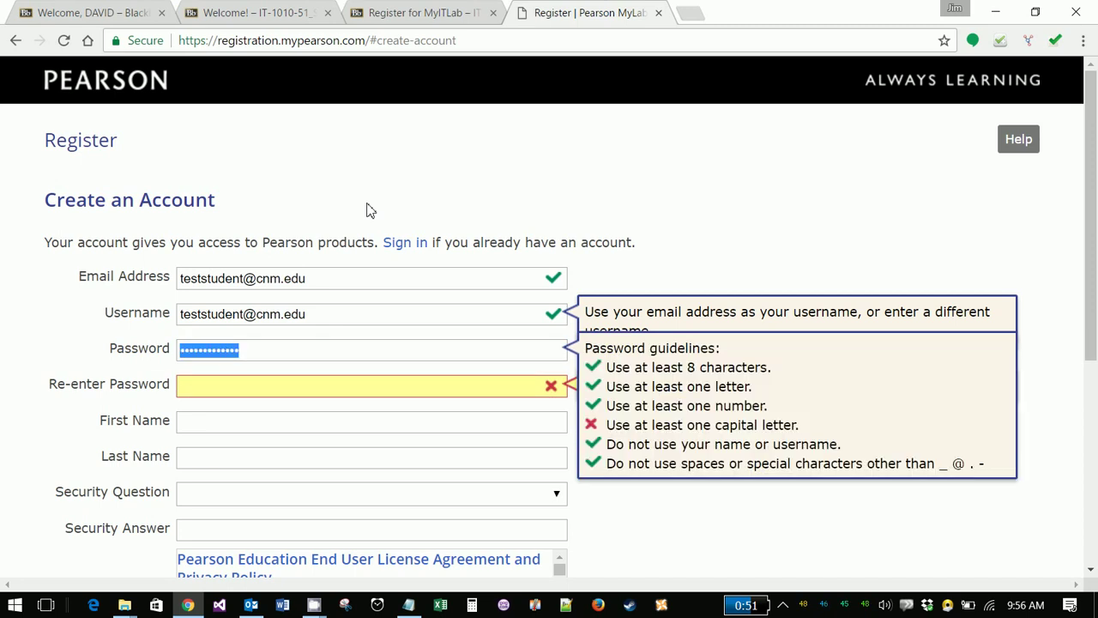
type("••••••••••")
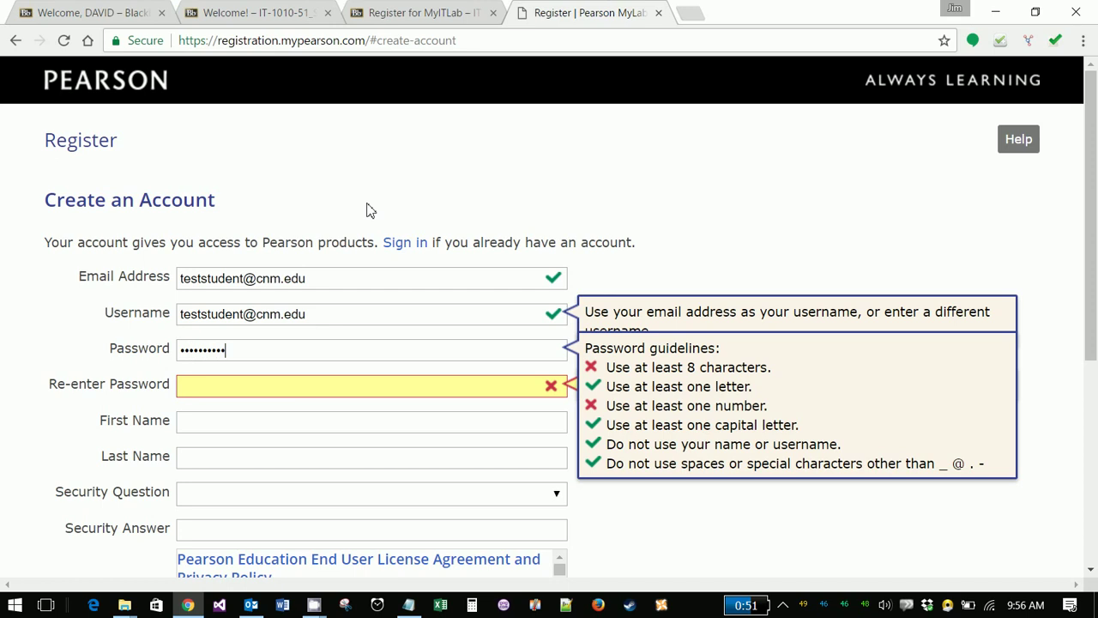
type("••")
key("Tab")
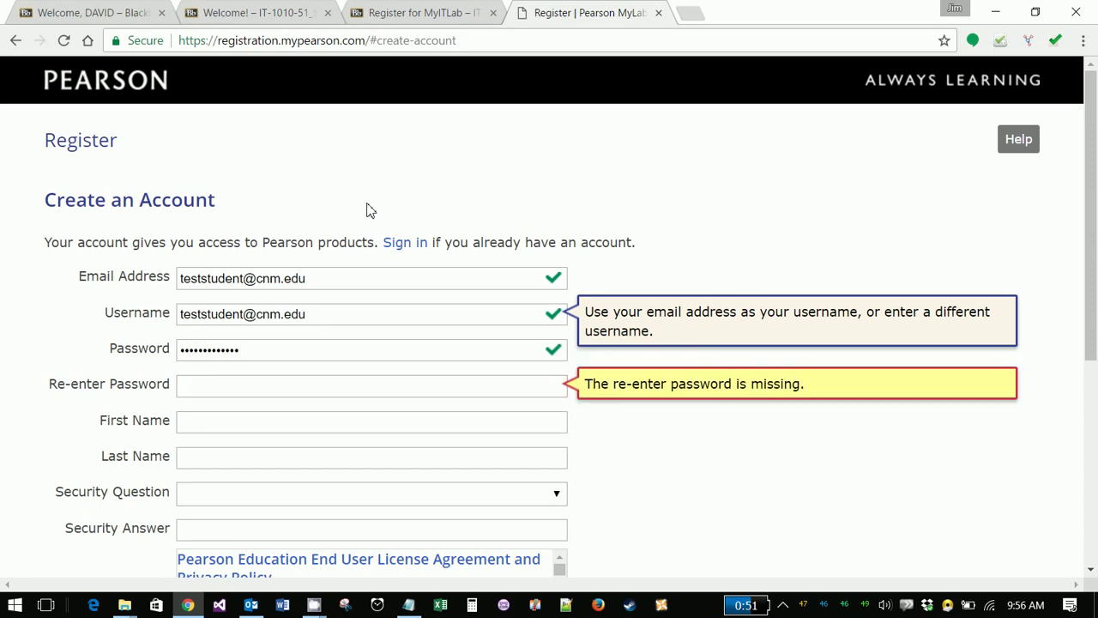
type("••••••••••••")
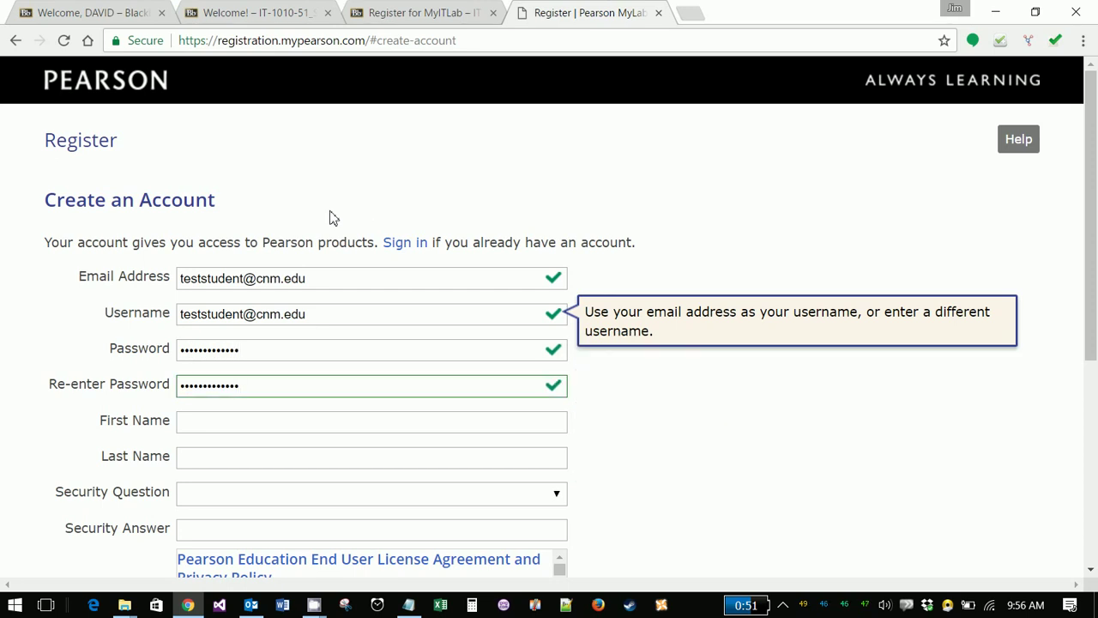
- Fill in the student's first and last name
left_click(245, 422)
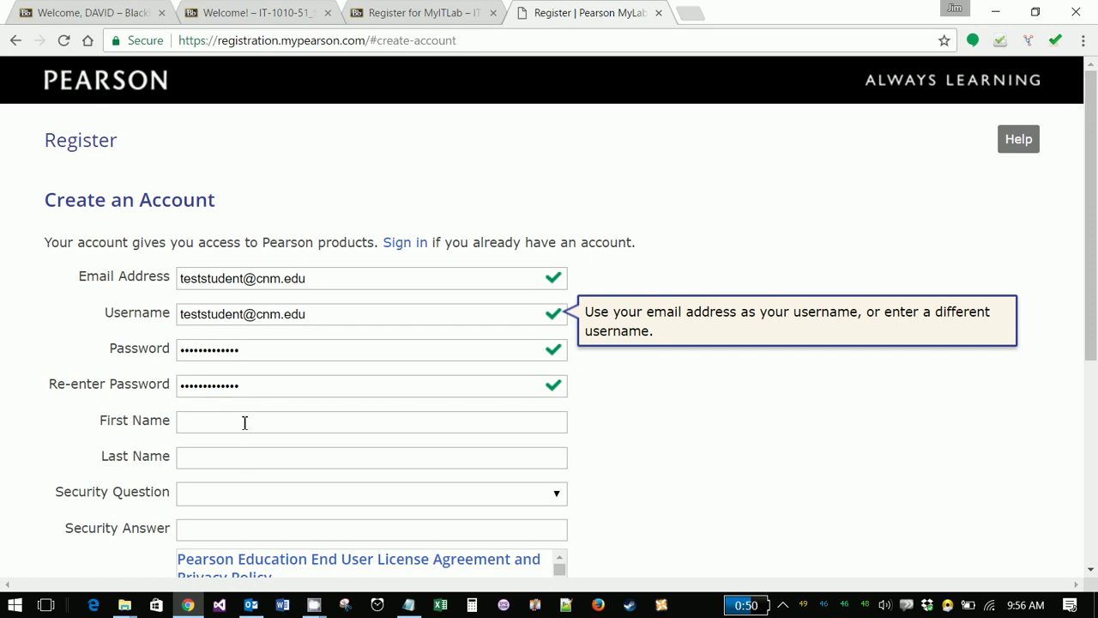
key("Tab")
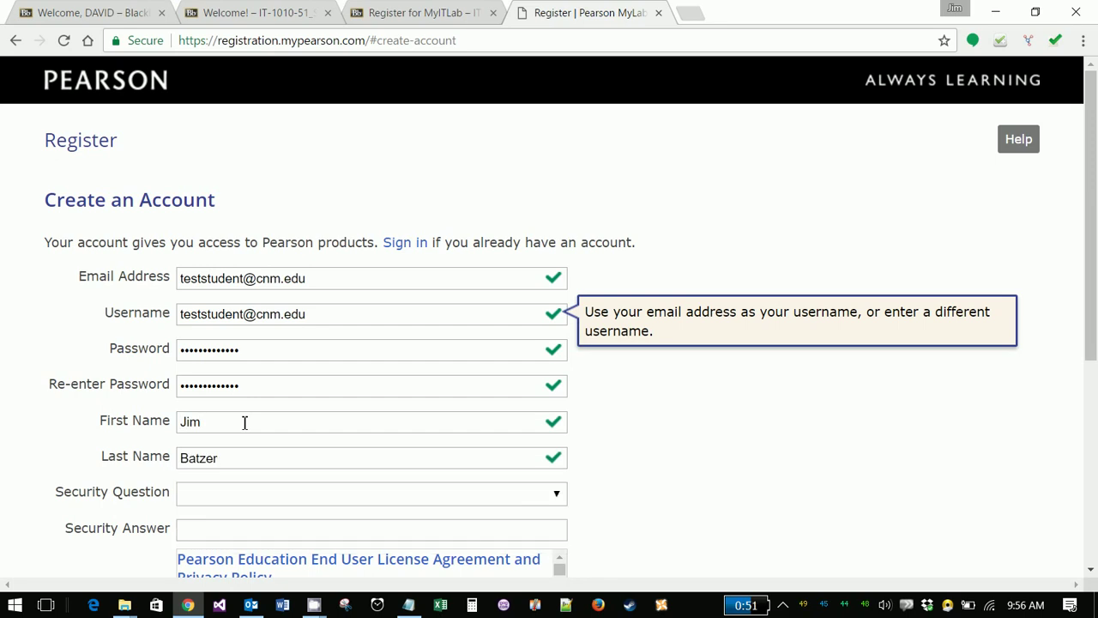
- Choose the father's middle name security question, enter its answer, accept the license, and create the account
left_click(294, 498)
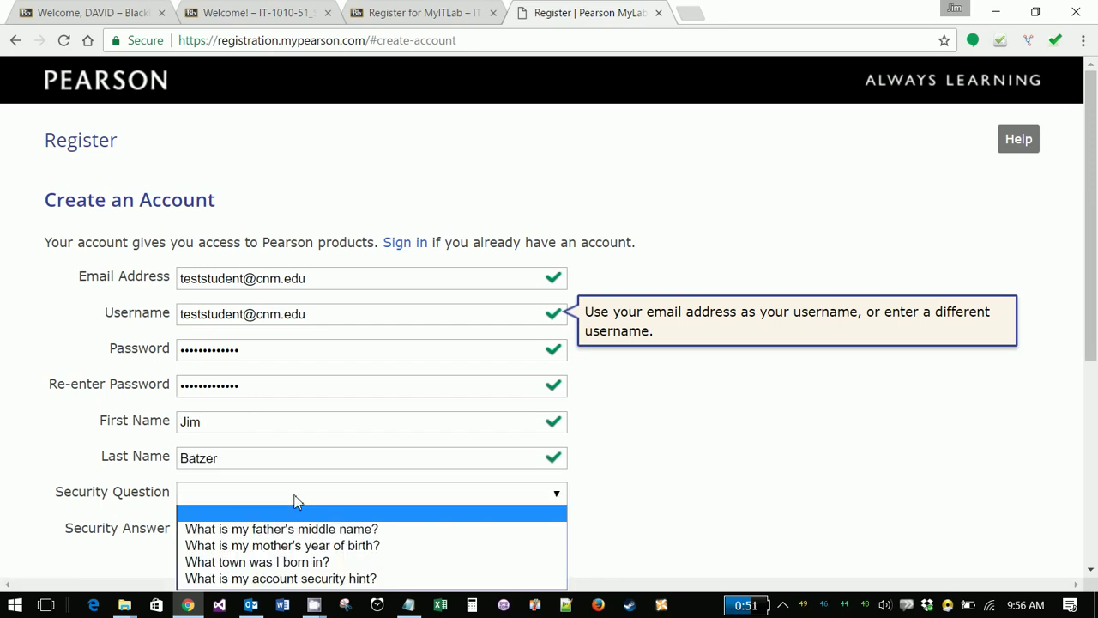
scroll(293, 502, "down", 5)
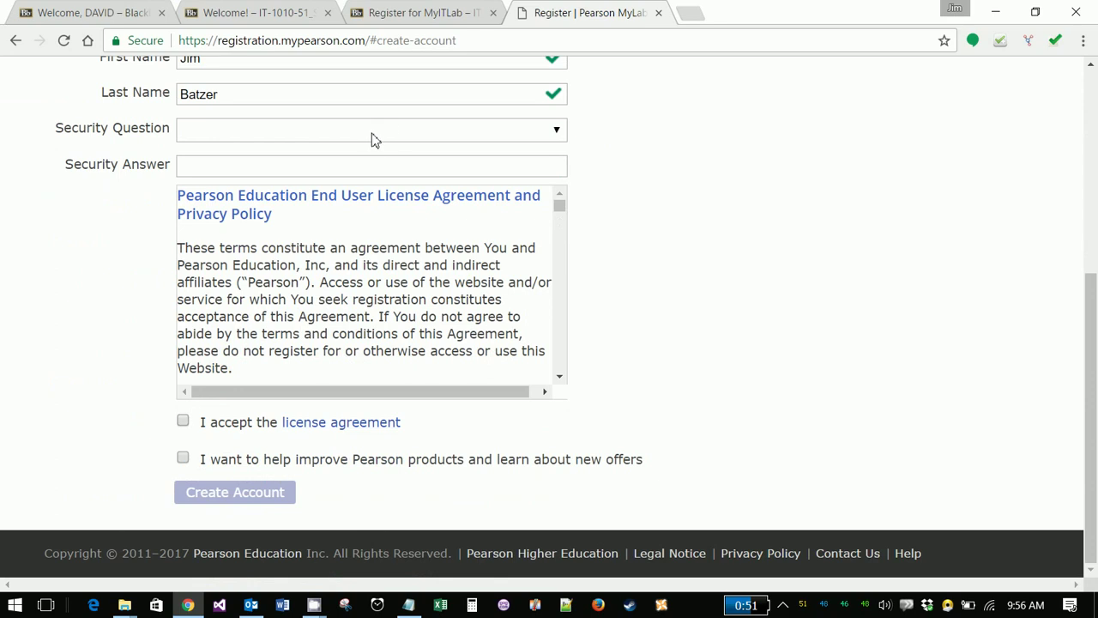
left_click(372, 138)
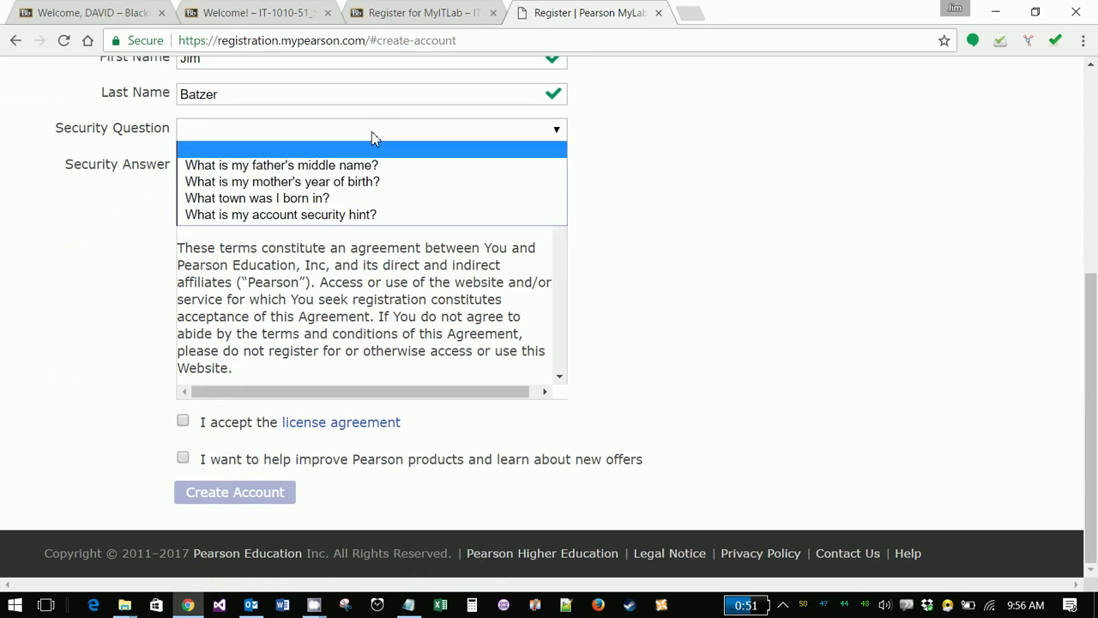
left_click(345, 171)
left_click(233, 163)
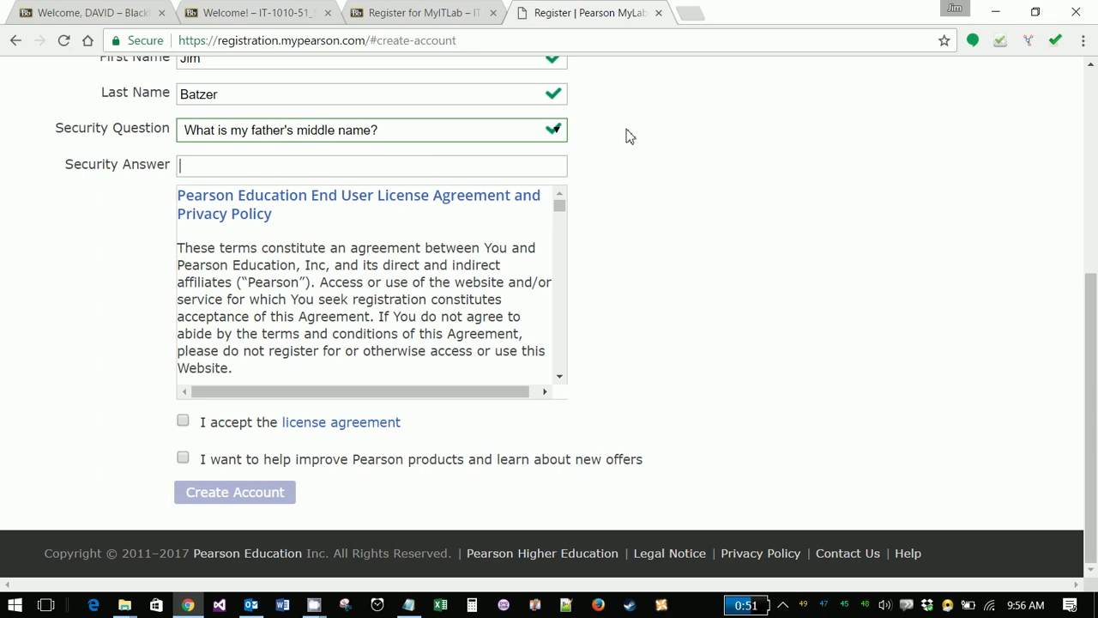
key("Tab")
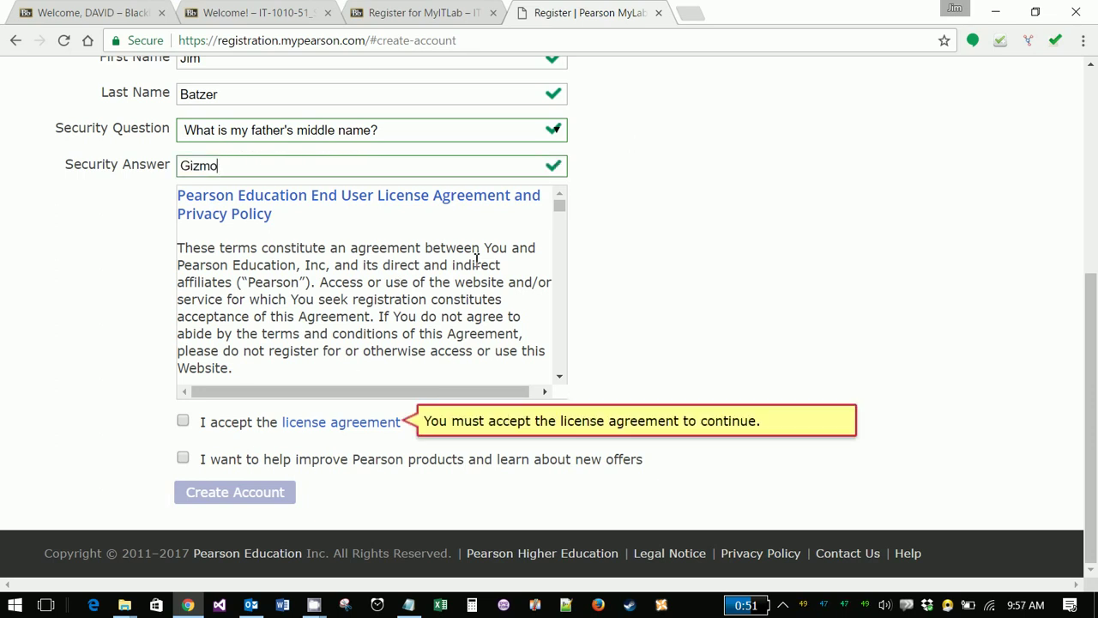
scroll(478, 283, "down", 5)
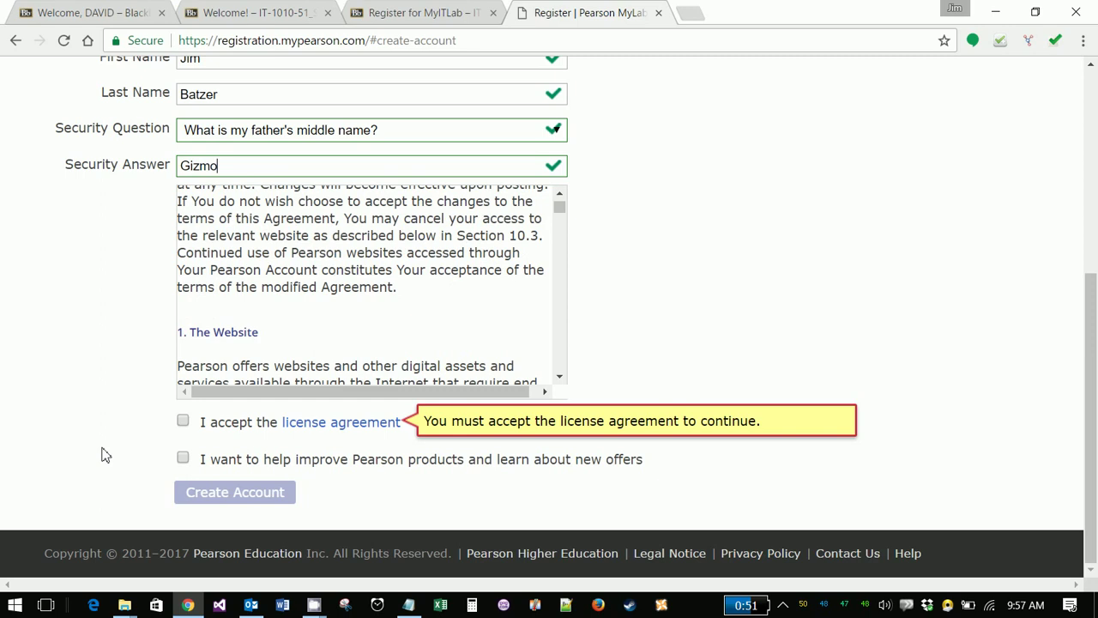
left_click(183, 421)
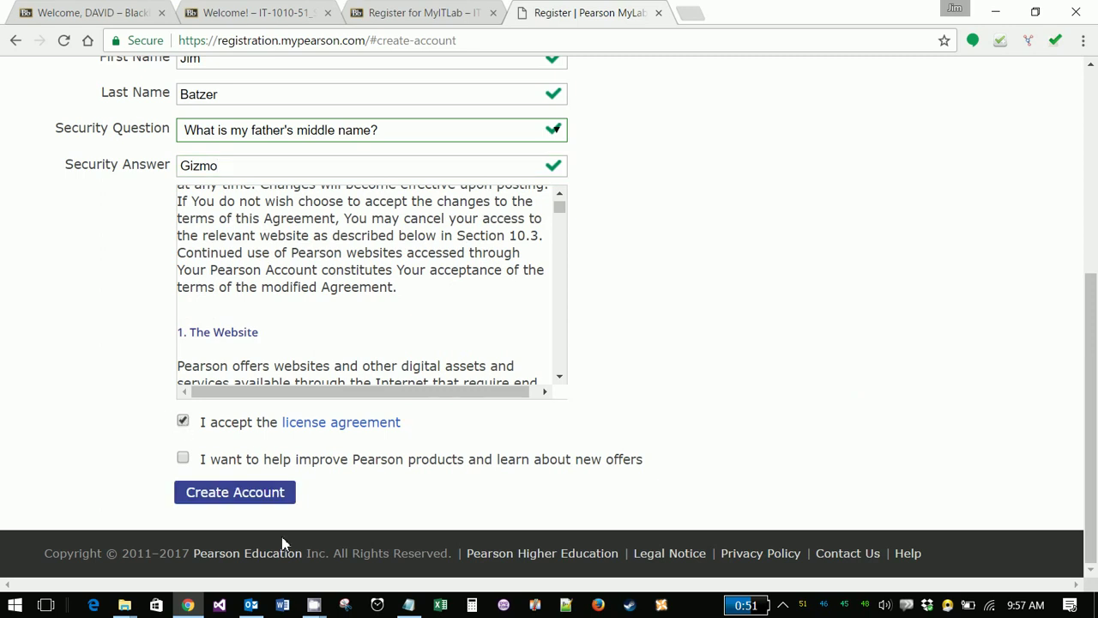
left_click(249, 503)
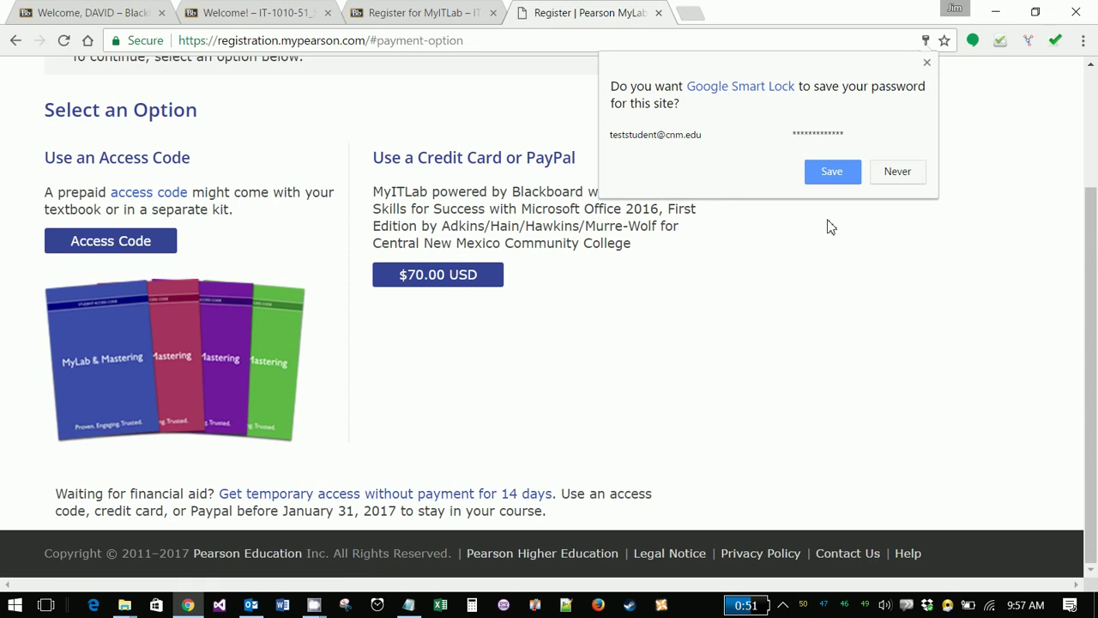
- Decline saving the password in the browser and choose to register with an access code
left_click(909, 172)
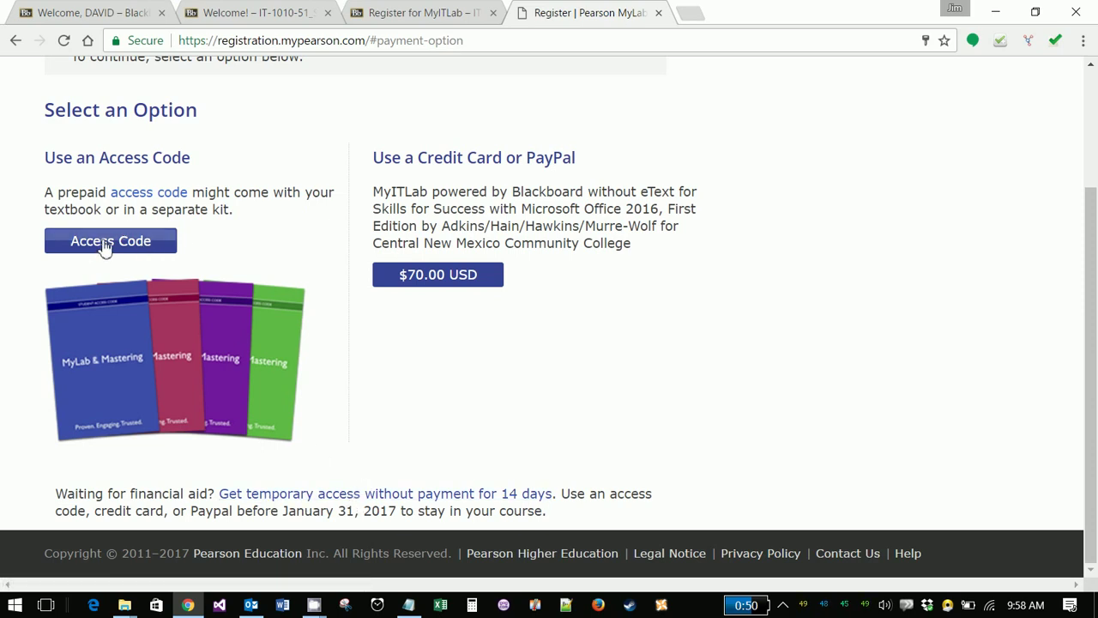
left_click(104, 245)
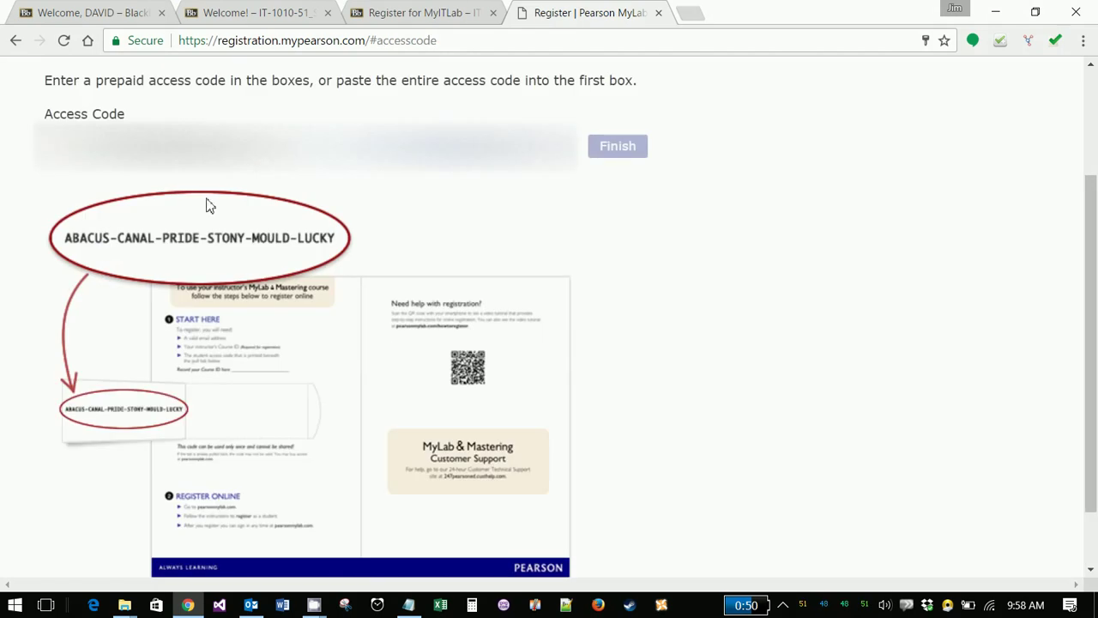
- Paste the prepaid access code and finish the registration
key("ctrl+v")
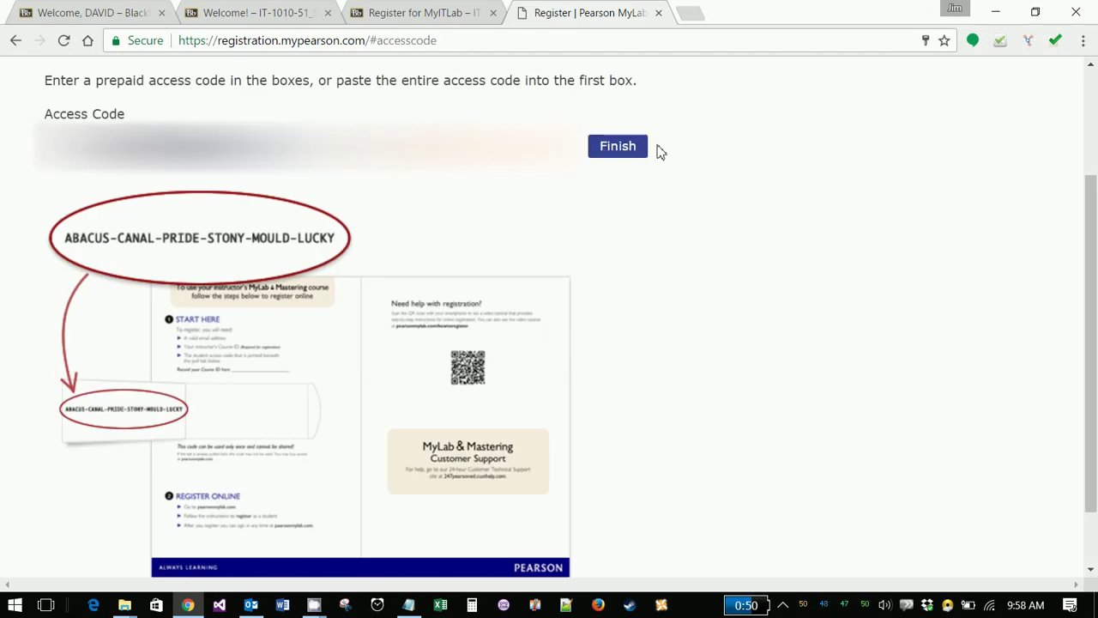
left_click(625, 147)
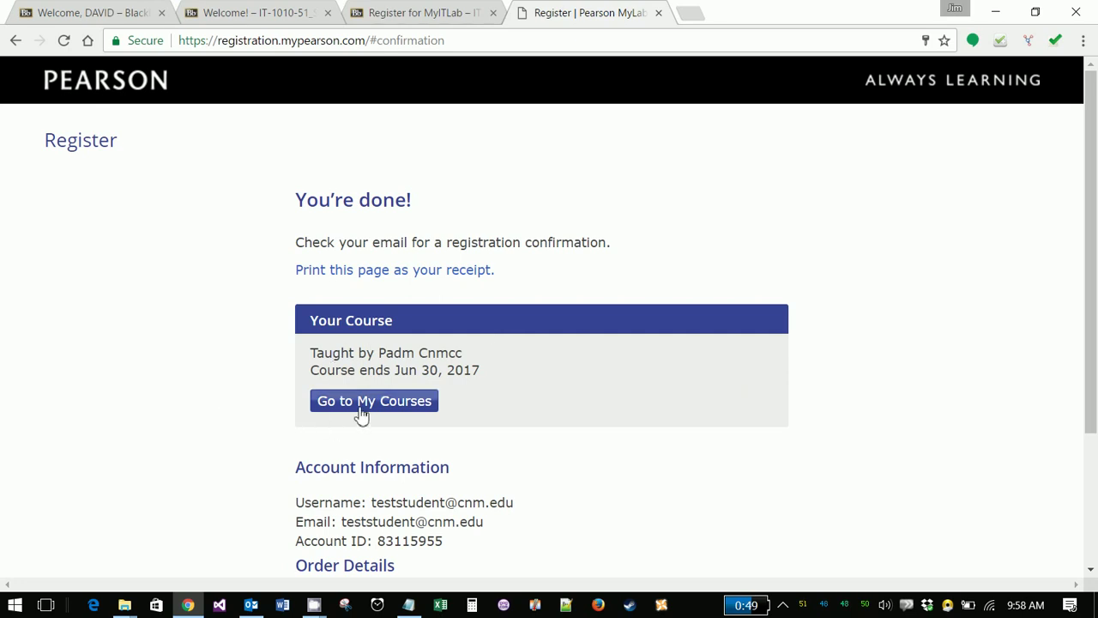
- Go to My Courses, then close the Course Materials and Register | Pearson tabs
left_click(400, 408)
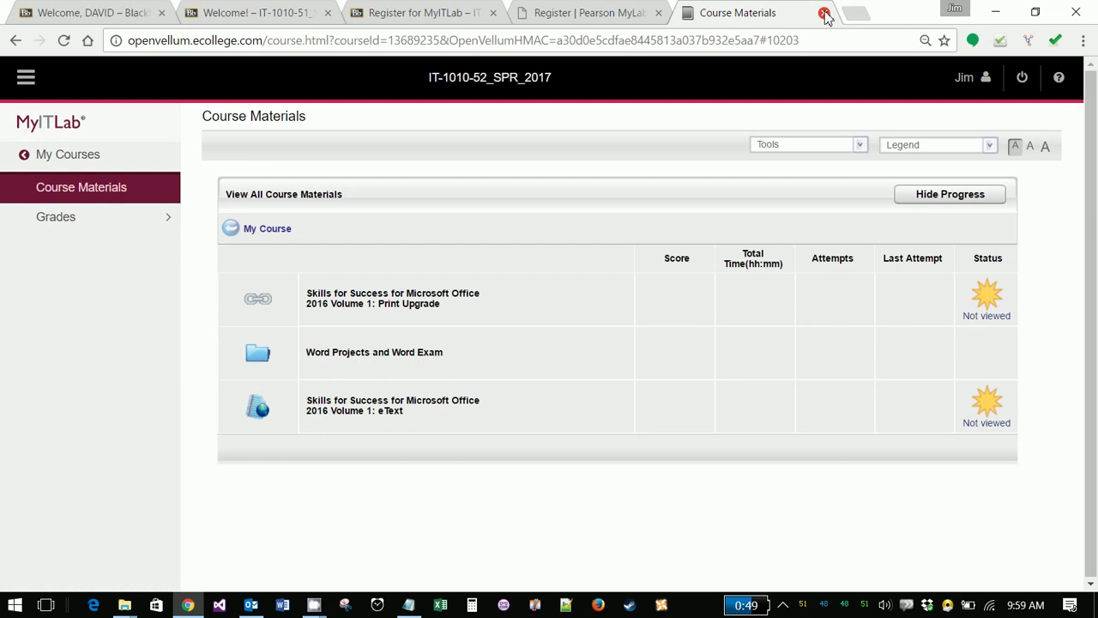
left_click(825, 14)
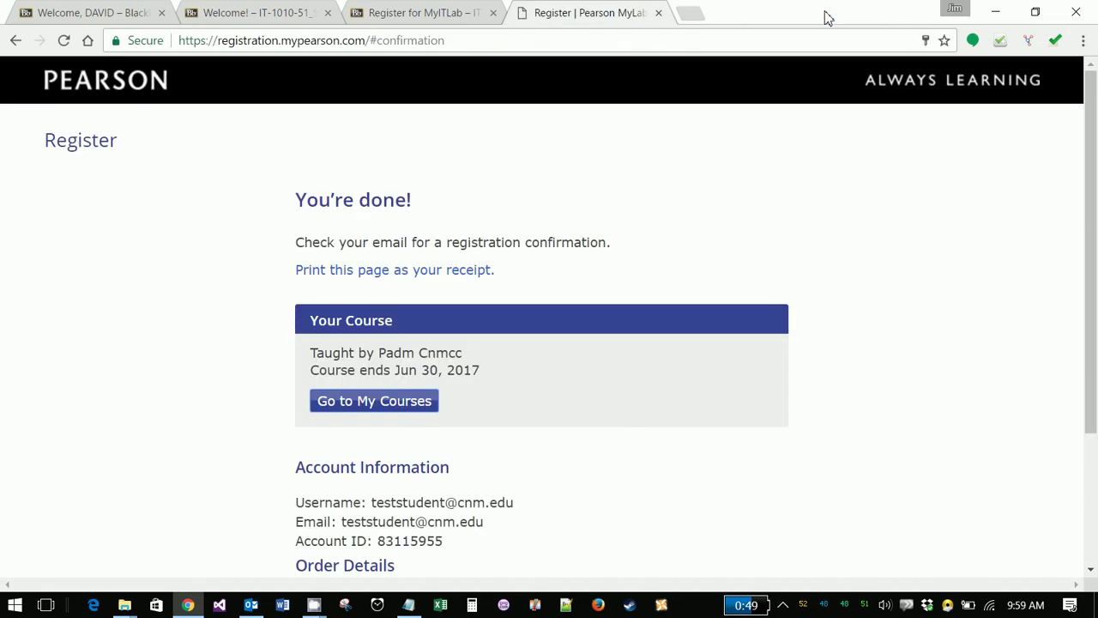
left_click(659, 14)
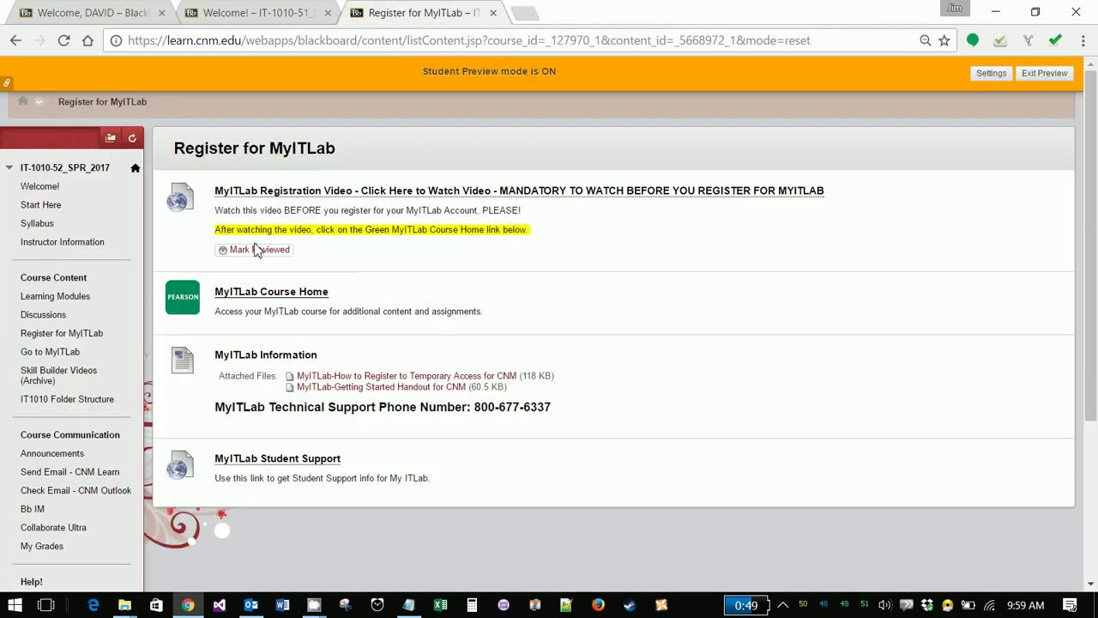
- Open the course's Welcome! page, then the Go to MyITLab page from the course menu
left_click(39, 187)
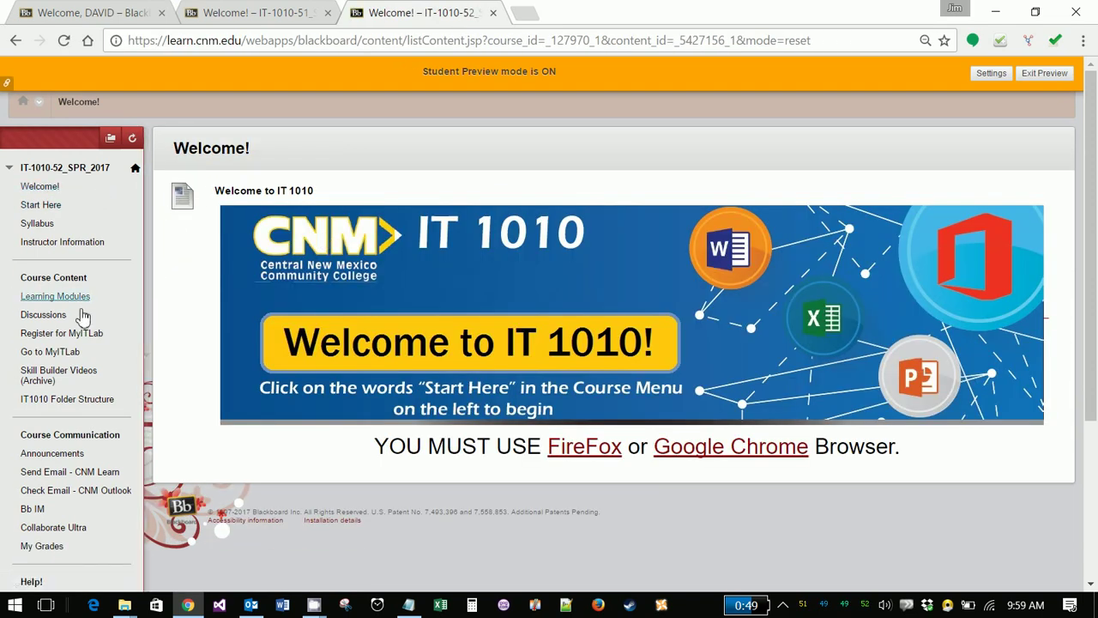
left_click(65, 358)
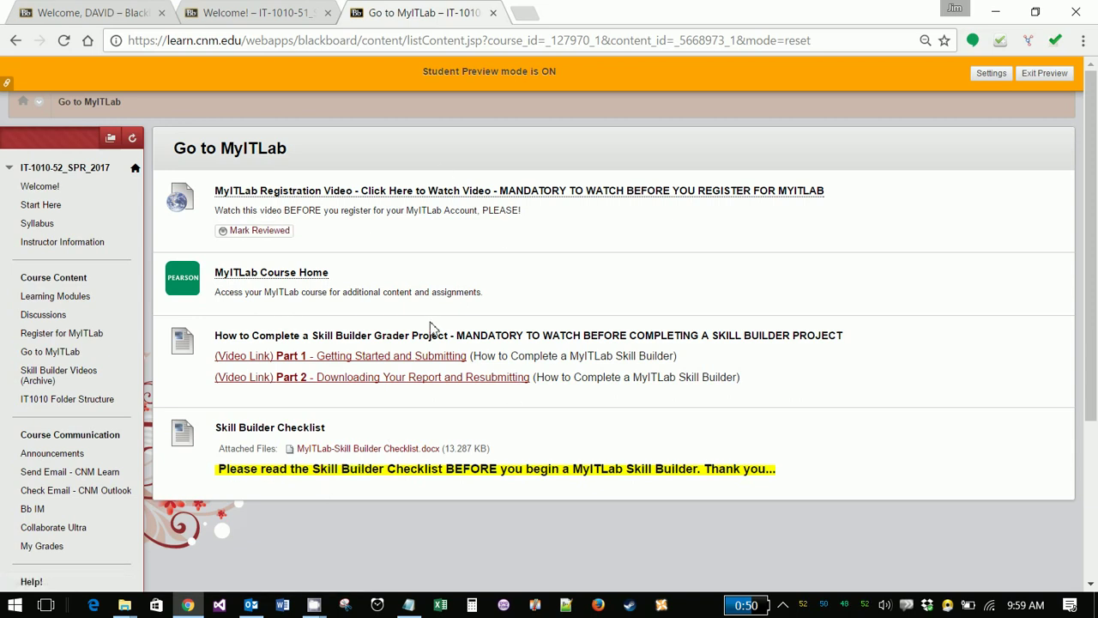
- Launch MyITLab Course Home to open the IT-1010-52_SPR_2017 Course Materials page
left_click(274, 273)
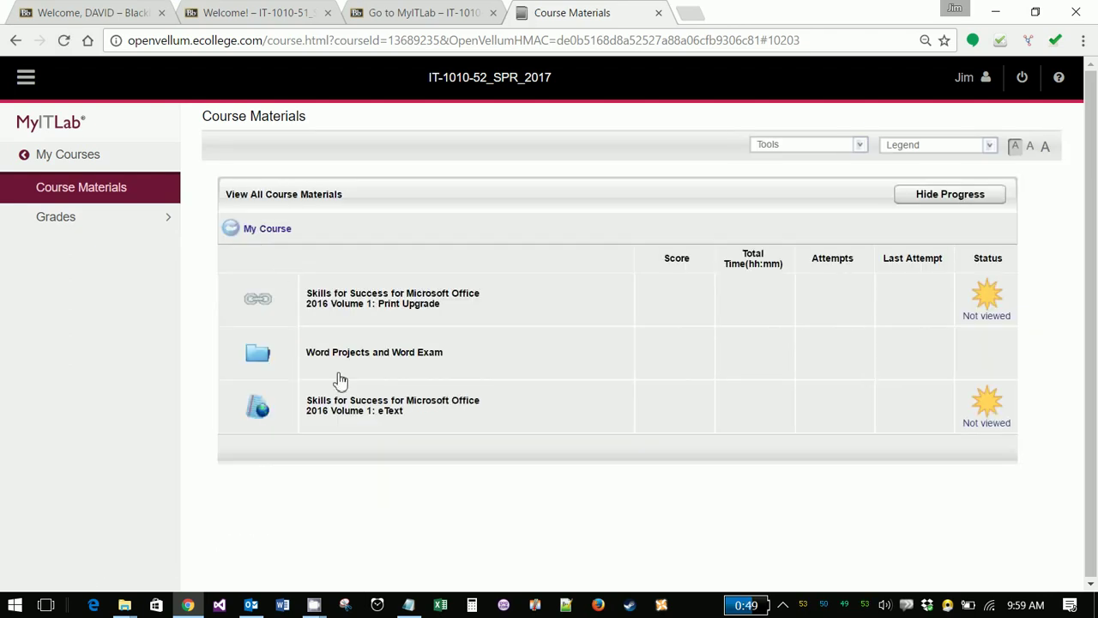
mouse_move(314, 604)
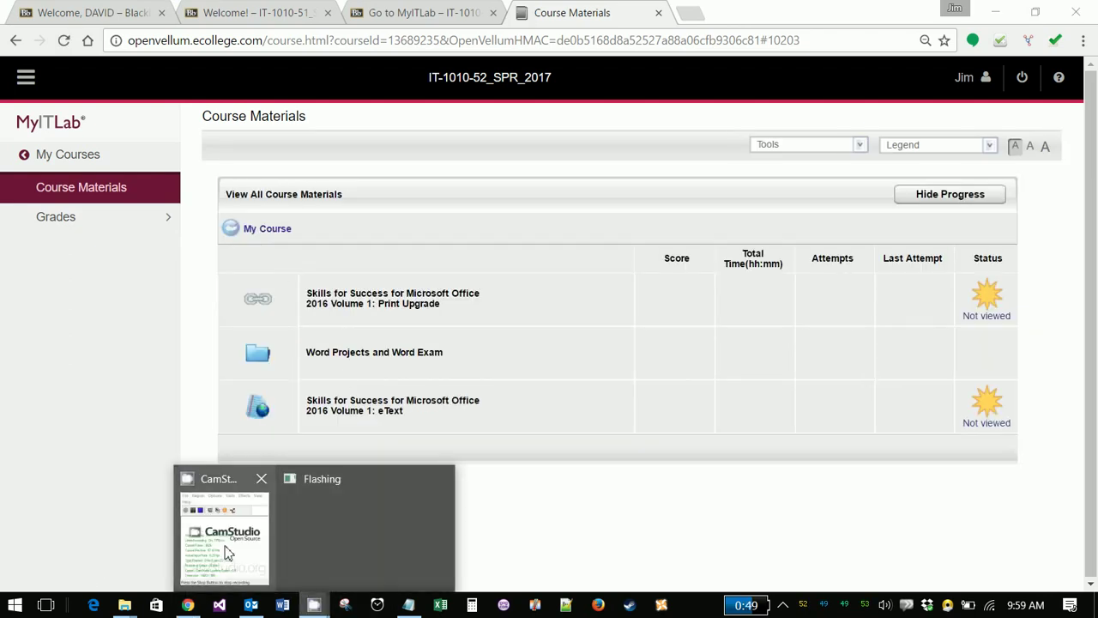